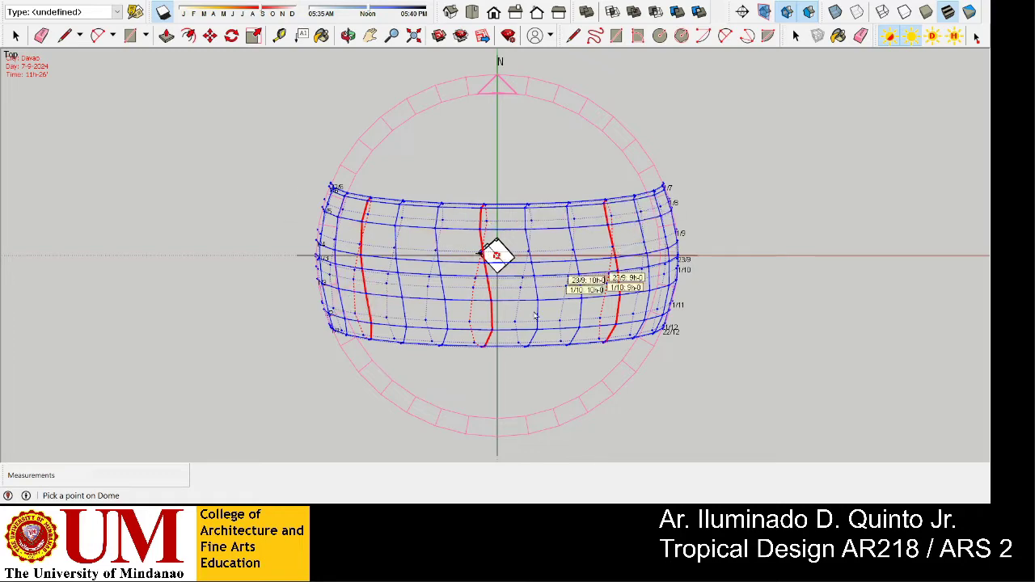
Step: Examine the sun path dome around the house in 3D from several oblique angles
middle_click_drag(534, 316, 374, 116)
middle_click_drag(538, 231, 331, 177)
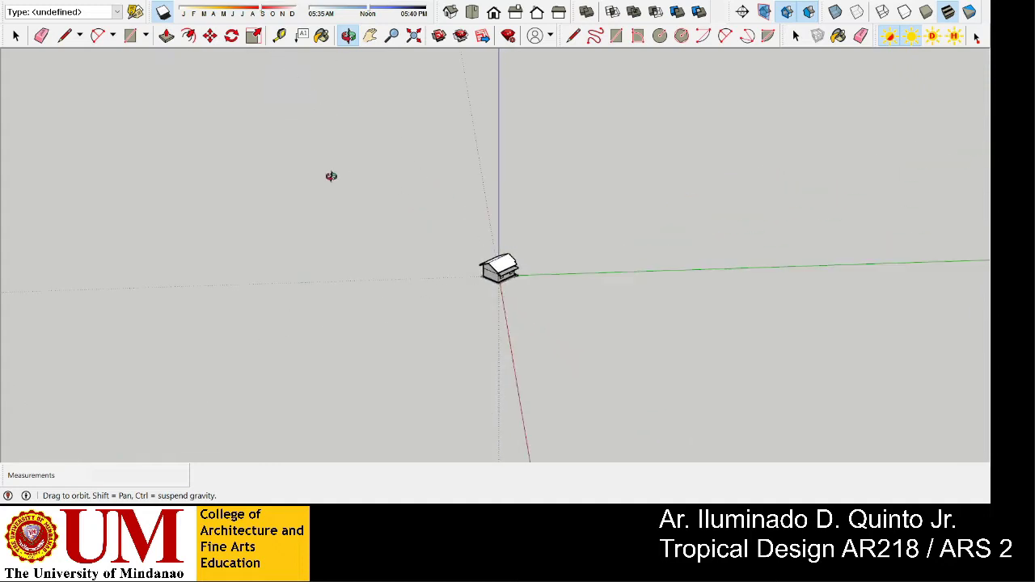
middle_click_drag(523, 227, 378, 257)
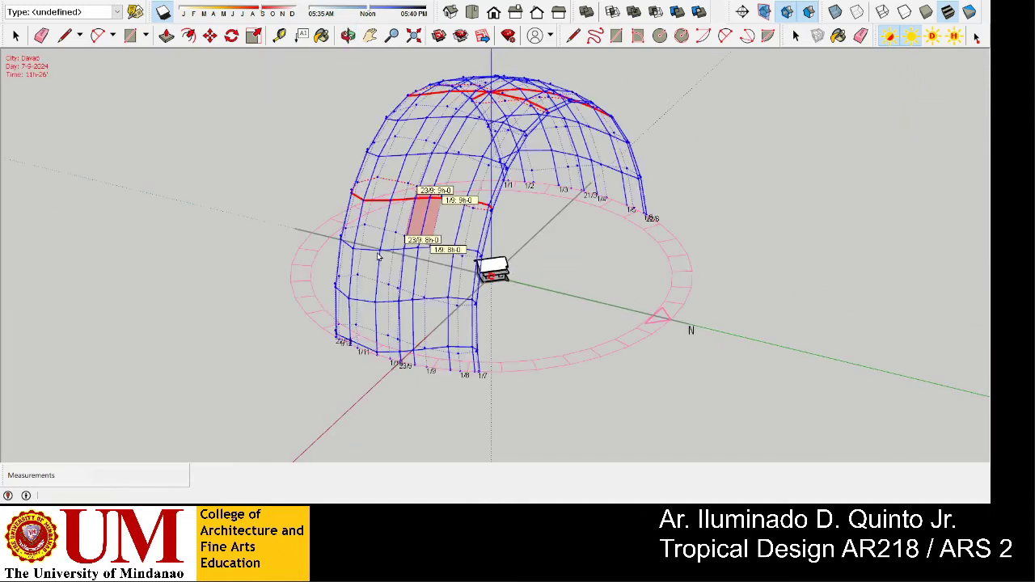
middle_click_drag(528, 291, 459, 279)
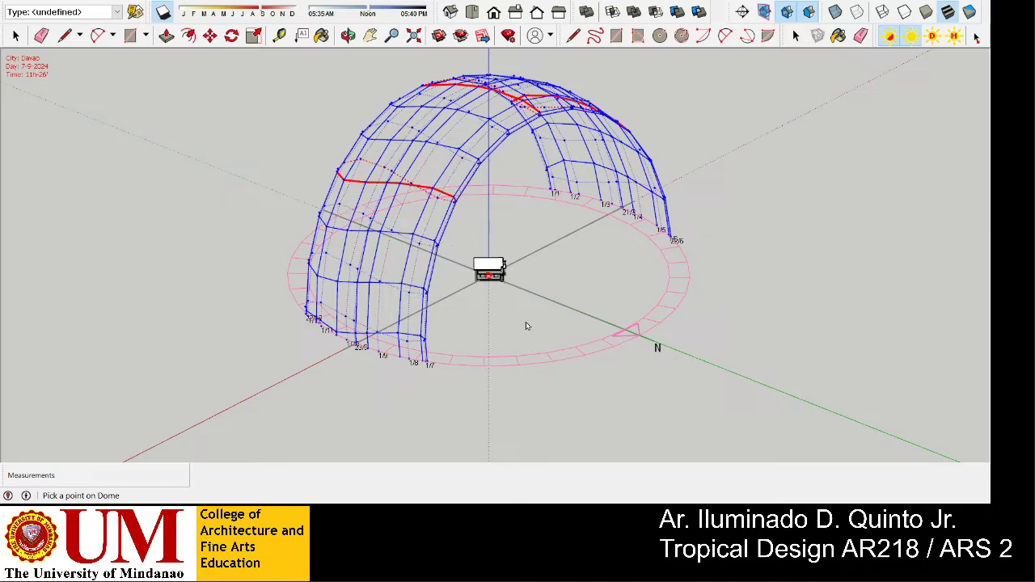
middle_click_drag(527, 326, 463, 319)
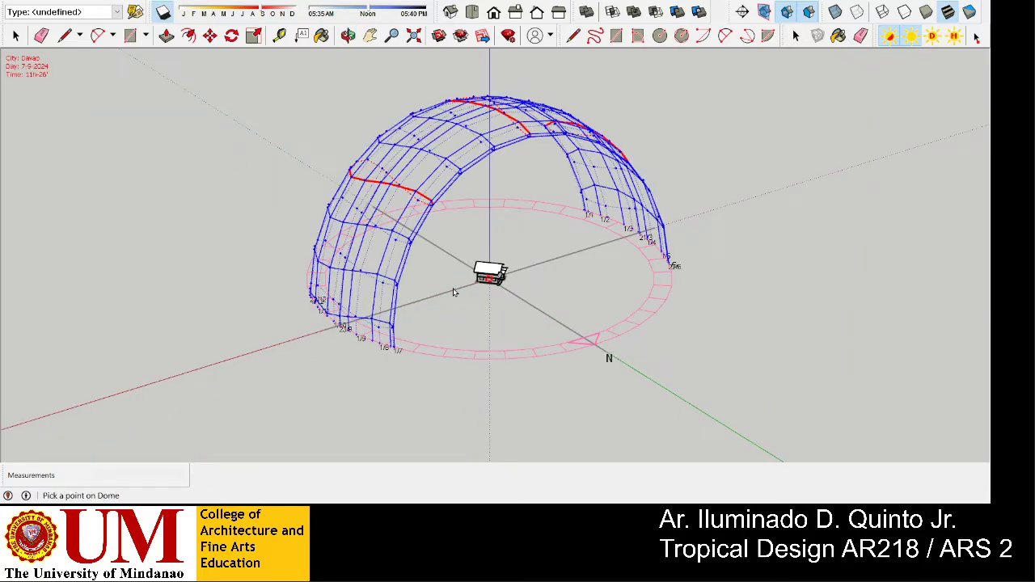
Step: Return to the top view and inspect the date and hour cells of the sun path around the house
left_click(472, 12)
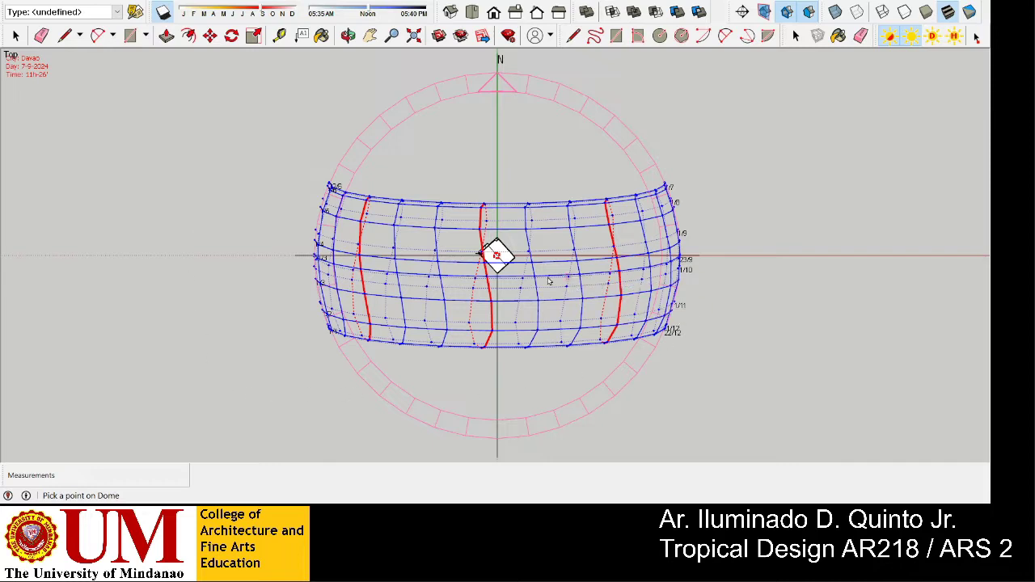
left_click(889, 38)
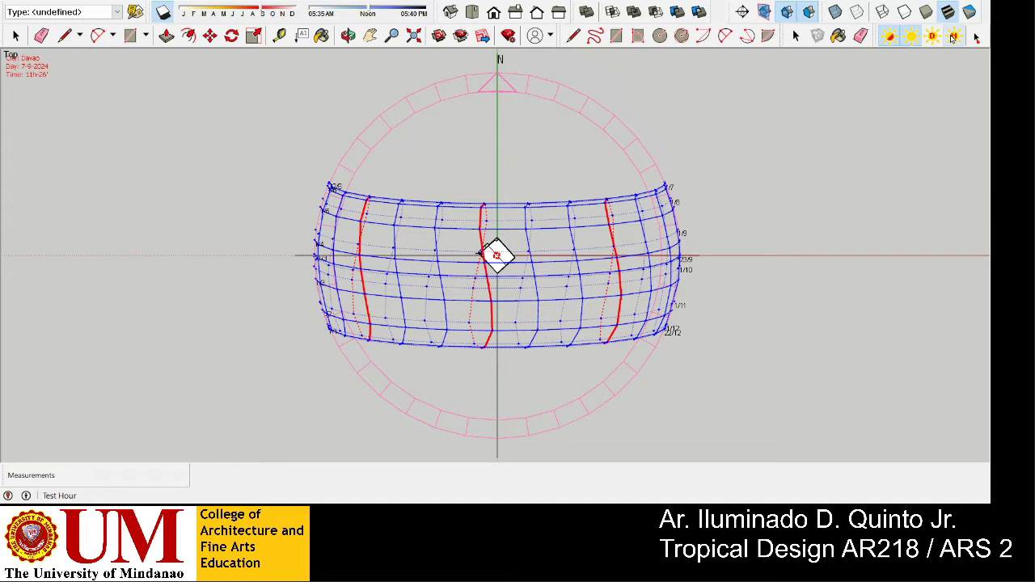
left_click(952, 37)
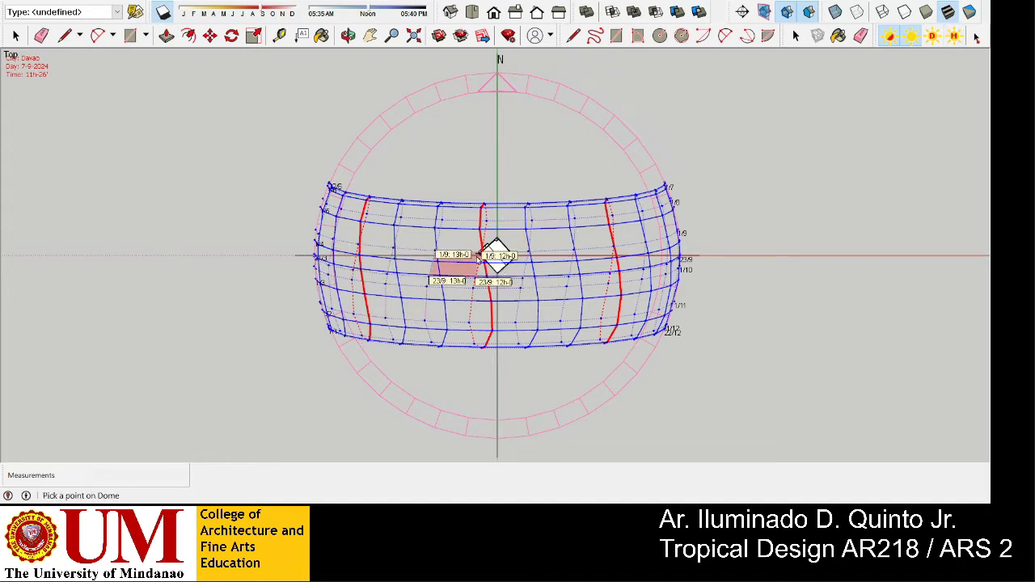
scroll(498, 265, "up", 3)
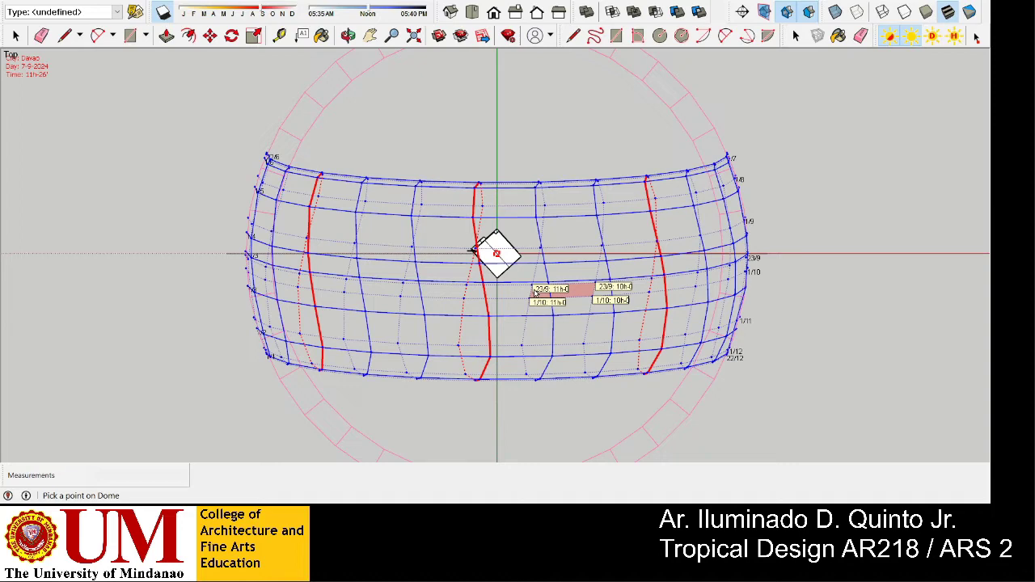
Step: Examine the house's orientation inside the sun path dome and compass ring from oblique 3D views
middle_click_drag(534, 292, 398, 204)
mouse_move(506, 256)
middle_mouse_down()
mouse_move(356, 251)
mouse_move(466, 273)
mouse_move(296, 217)
middle_mouse_up()
middle_click_drag(430, 279, 358, 254)
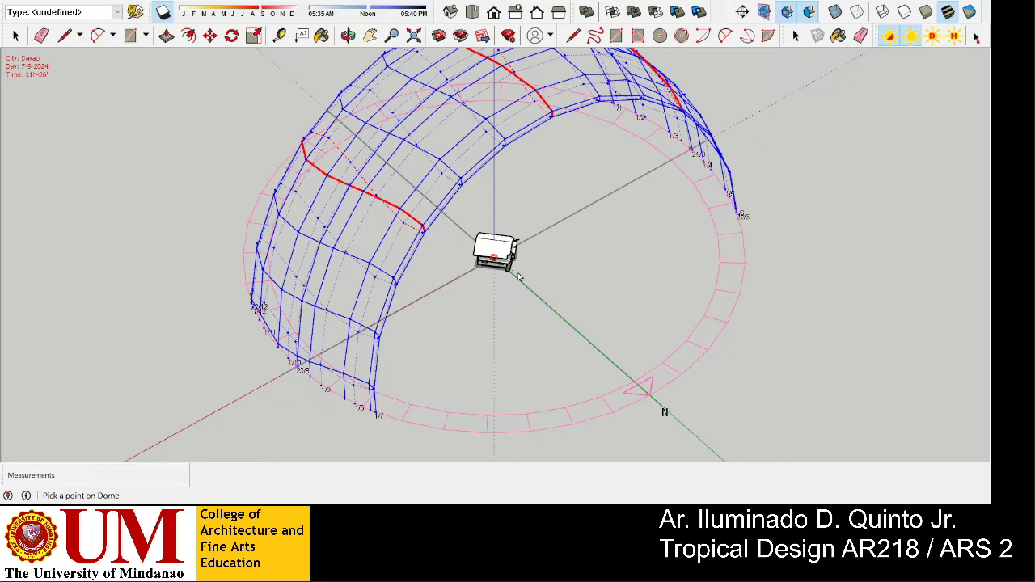
middle_click_drag(519, 277, 436, 252)
scroll(495, 260, "up", 4)
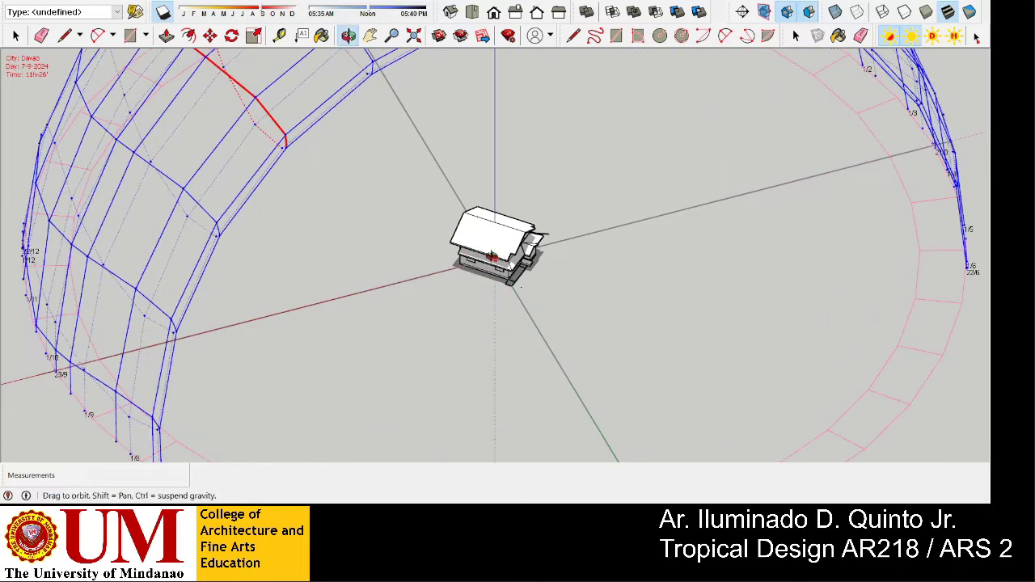
scroll(495, 260, "down", 4)
middle_click_drag(495, 261, 544, 270)
scroll(502, 257, "down", 3)
scroll(543, 271, "down", 2)
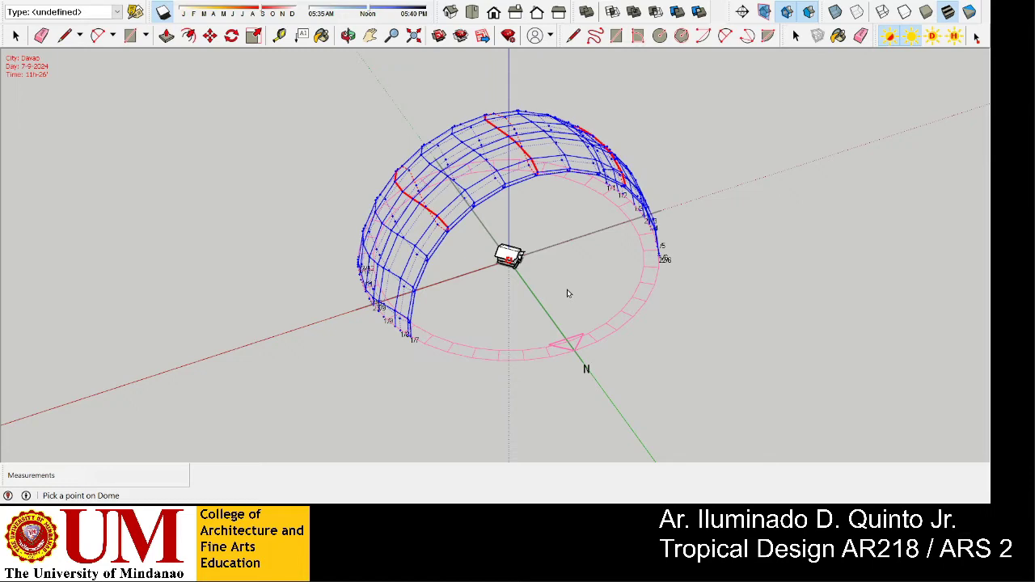
middle_click_drag(526, 224, 547, 242)
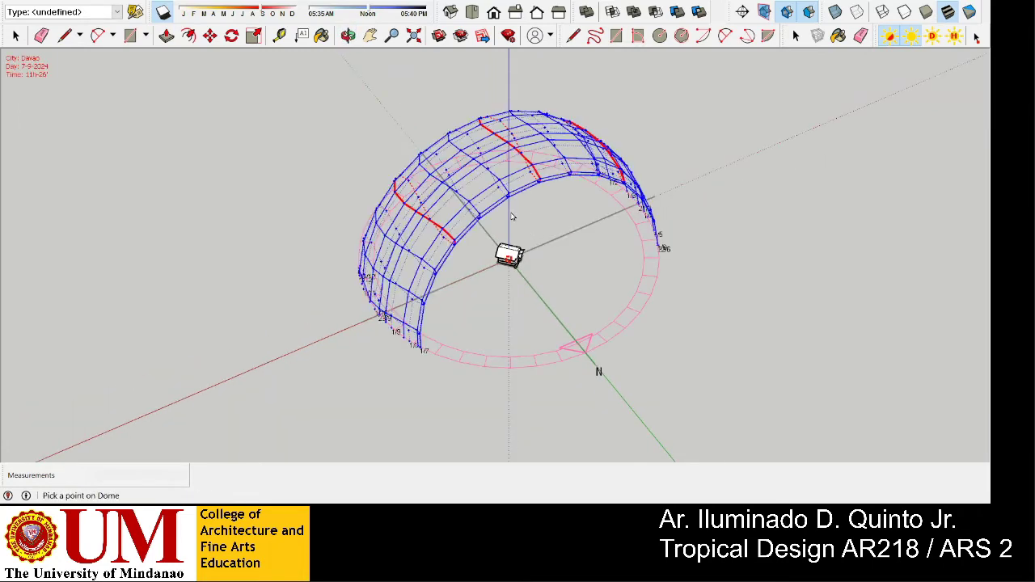
scroll(512, 216, "up", 2)
middle_click_drag(504, 167, 509, 223)
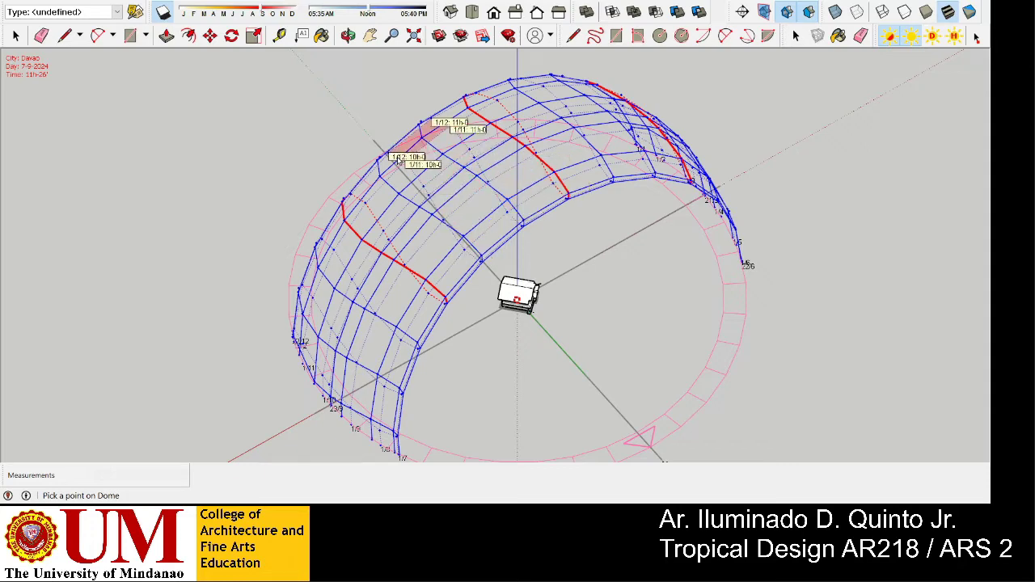
Step: Inspect the November–December morning cells of the sun path dome from its southern side and from above
key("o")
left_click_drag(424, 144, 500, 190)
middle_click_drag(500, 190, 573, 215)
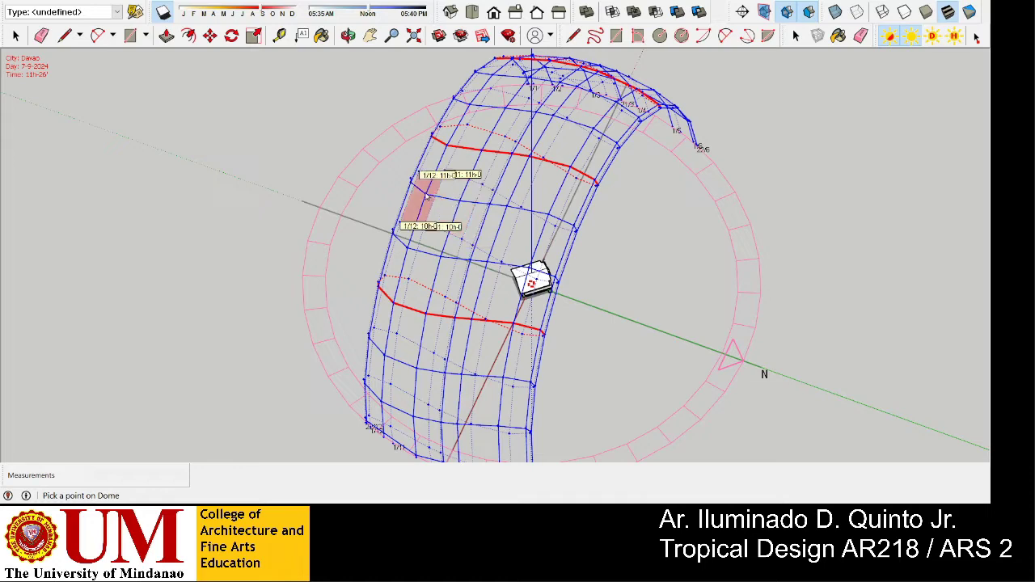
middle_click_drag(410, 185, 527, 186)
scroll(443, 259, "up", 2)
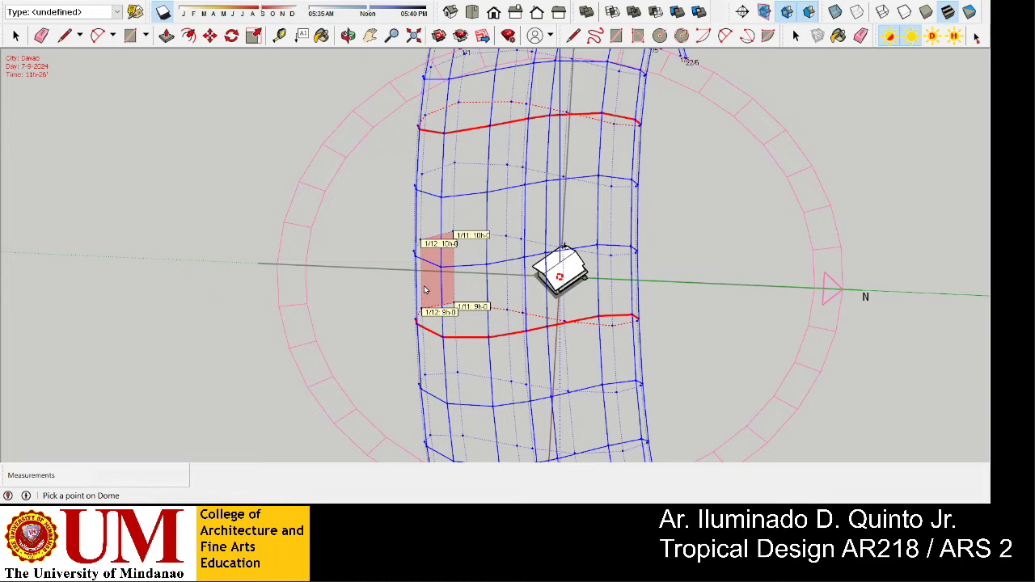
middle_click_drag(425, 290, 472, 276)
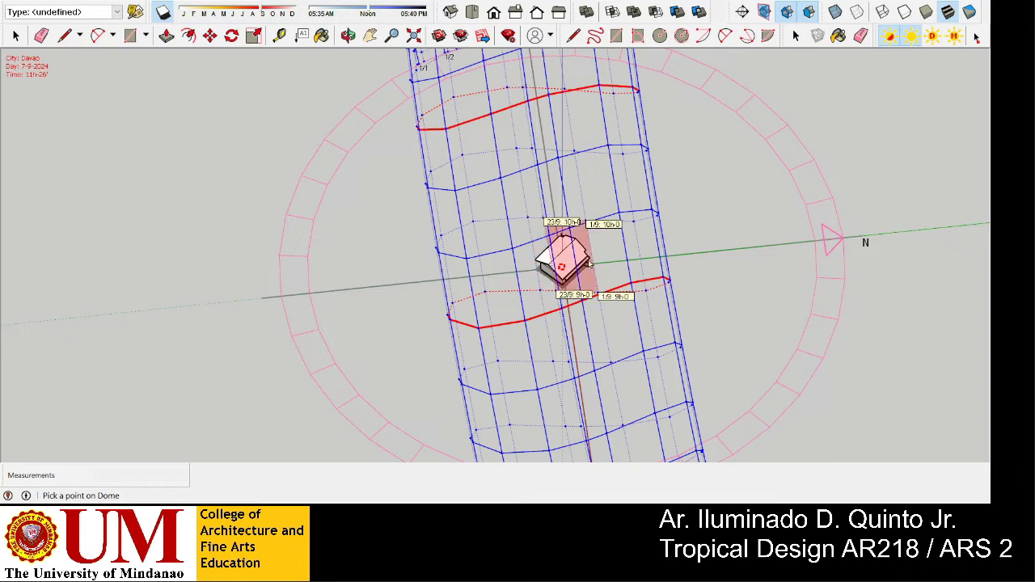
Step: Inspect the house's roofs, front wall and cast shadows up close from oblique angles
middle_click_drag(589, 261, 440, 268)
scroll(517, 333, "up", 5)
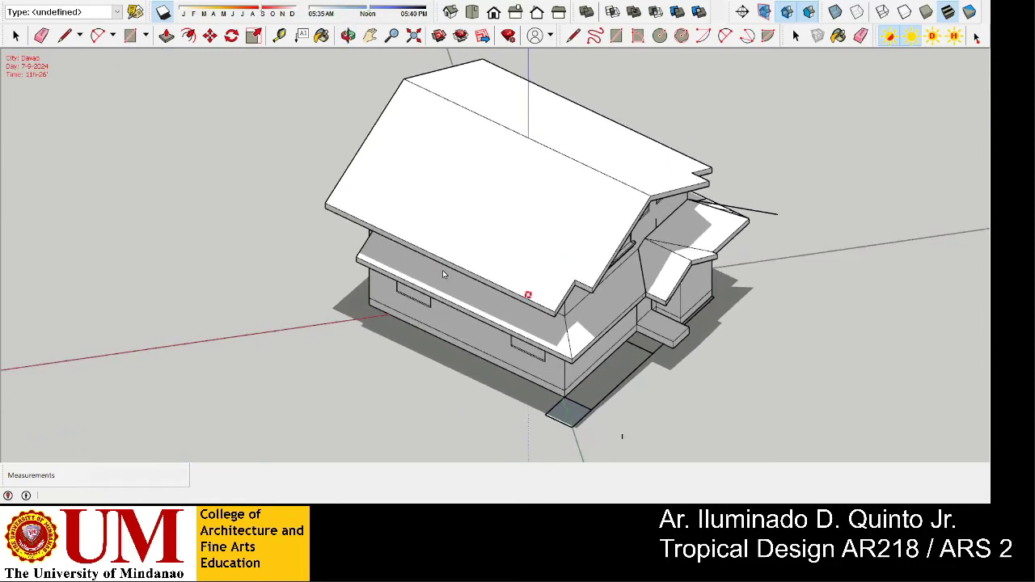
scroll(442, 270, "down", 3)
middle_click_drag(522, 291, 531, 247)
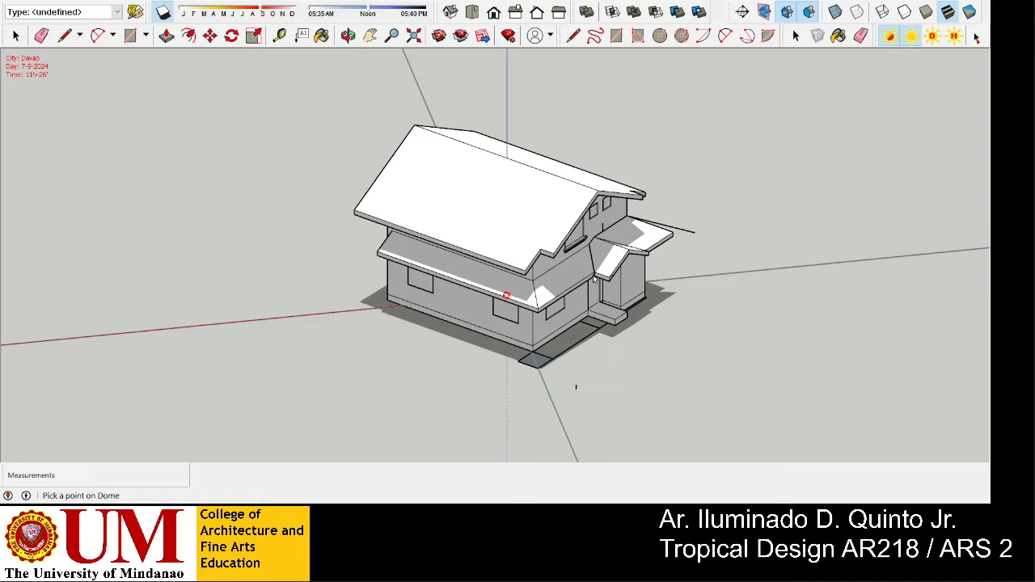
scroll(594, 277, "down", 3)
middle_click_drag(595, 278, 461, 219)
scroll(555, 250, "down", 3)
scroll(546, 222, "up", 6)
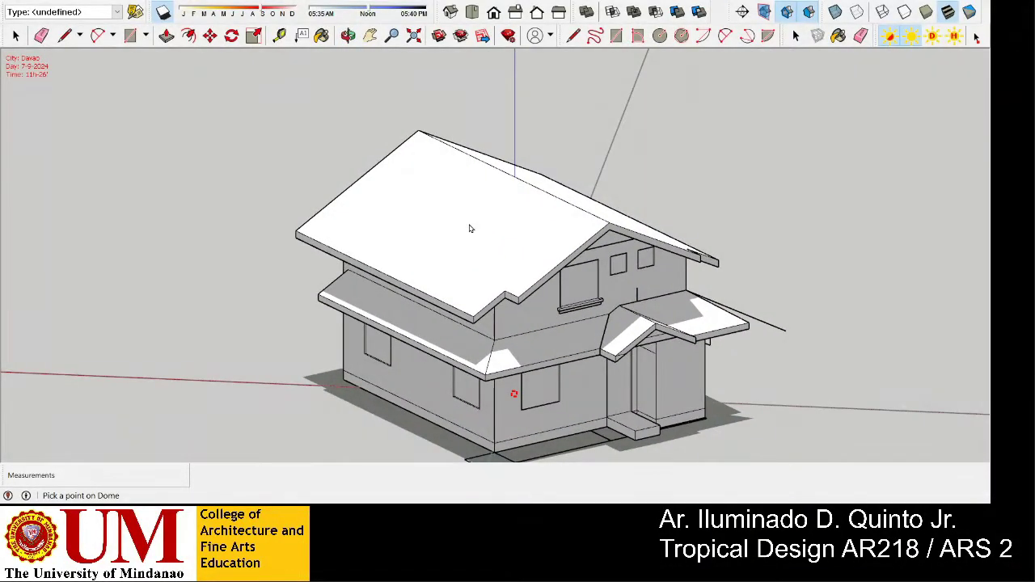
Step: Compare the house with the full sun path dome and compass ring, and frame the house closely for shadow tests
scroll(517, 340, "down", 4)
middle_click_drag(522, 292, 521, 295)
scroll(521, 291, "down", 8)
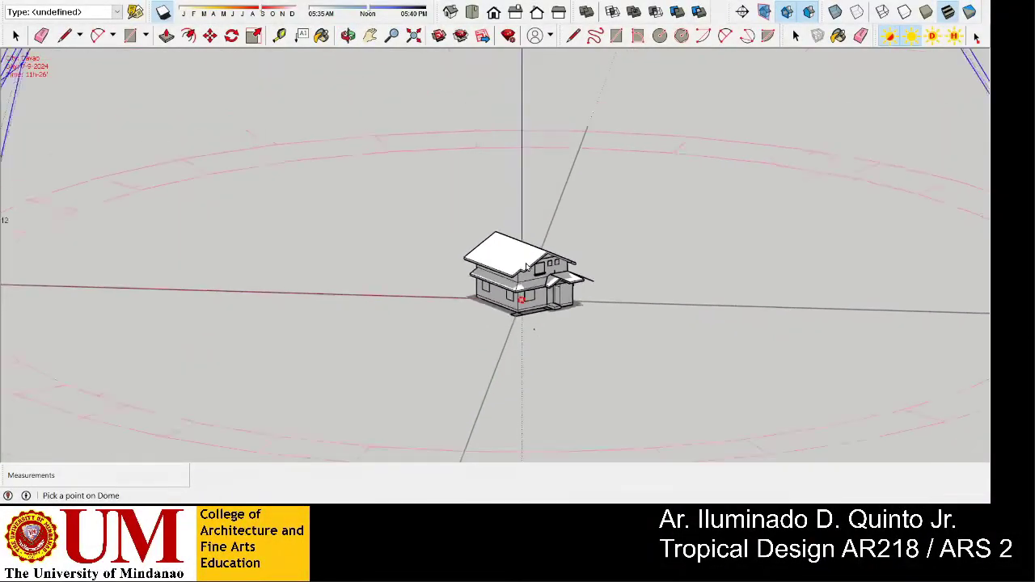
scroll(526, 265, "down", 3)
scroll(526, 265, "up", 3)
scroll(526, 265, "down", 4)
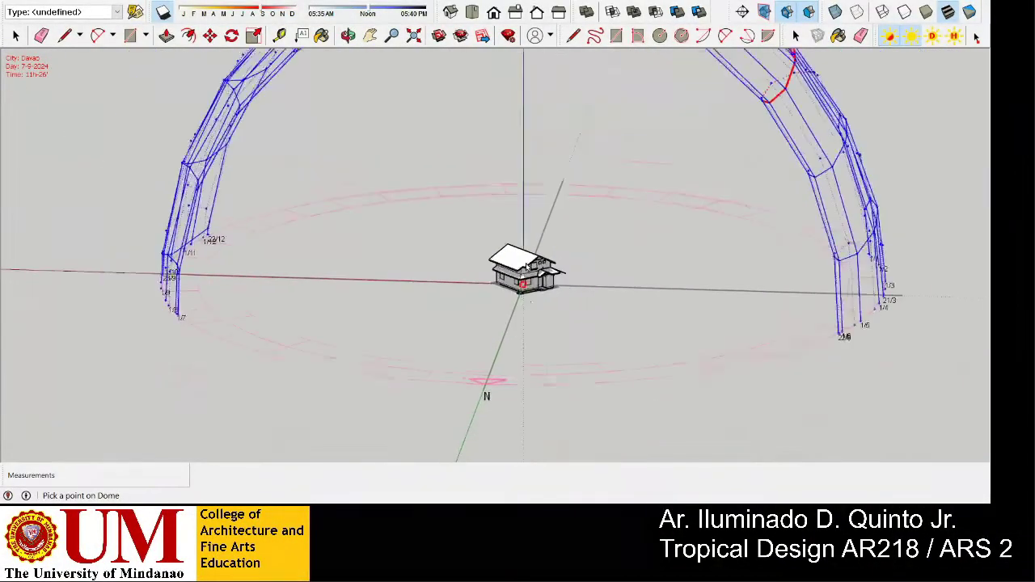
scroll(526, 266, "down", 2)
scroll(526, 265, "up", 5)
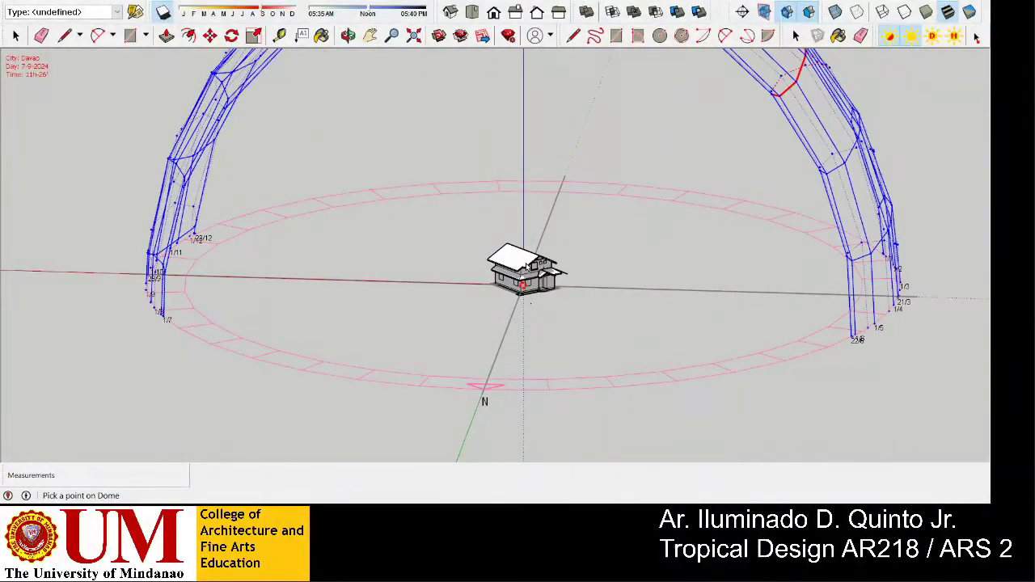
scroll(526, 266, "up", 6)
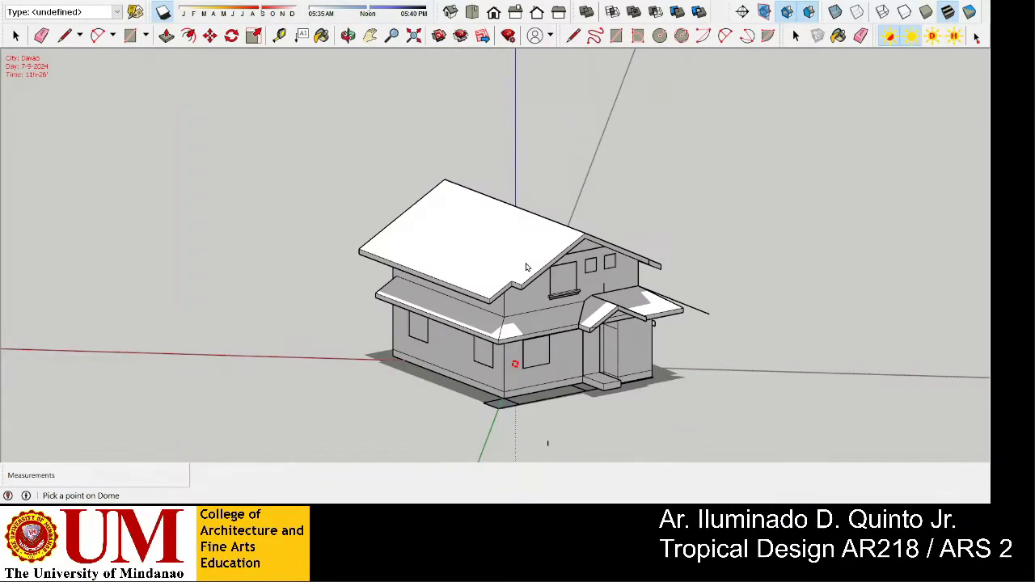
scroll(526, 267, "up", 3)
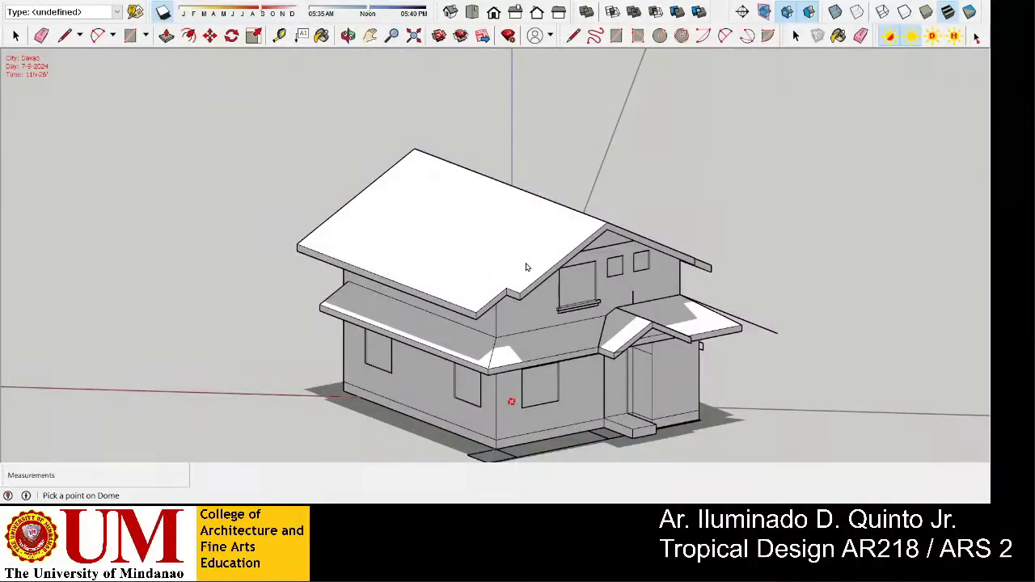
middle_click_drag(525, 267, 521, 190, "shift")
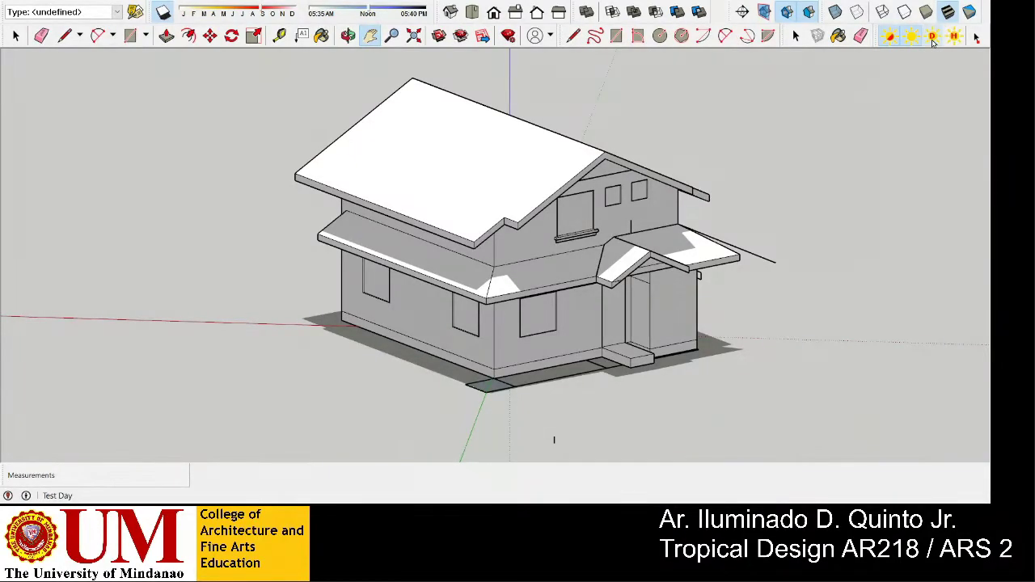
Step: Run the Test Day shadow animation on the house, followed by the Test Hour animation at 17h
left_click(932, 40)
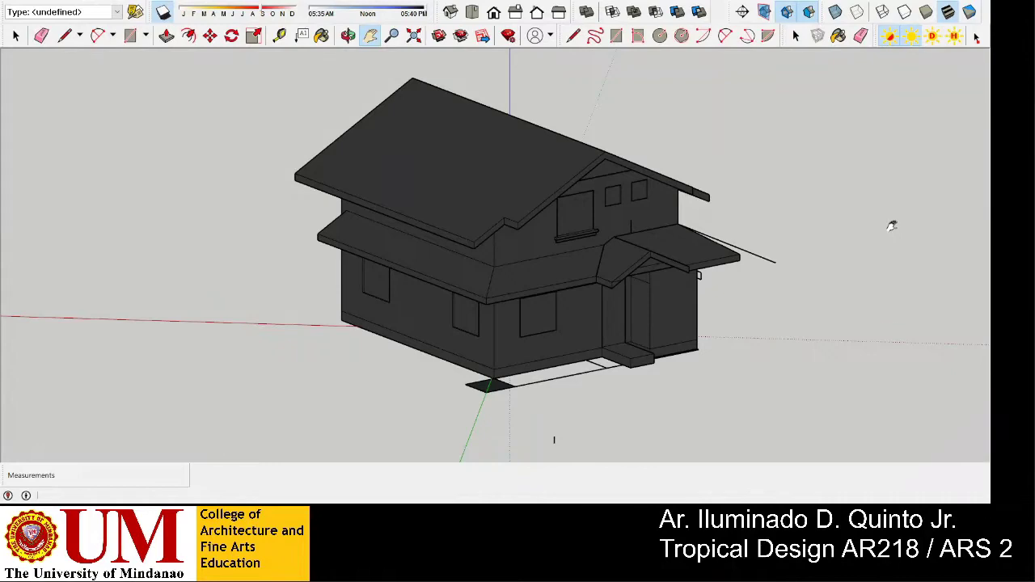
left_click(954, 38)
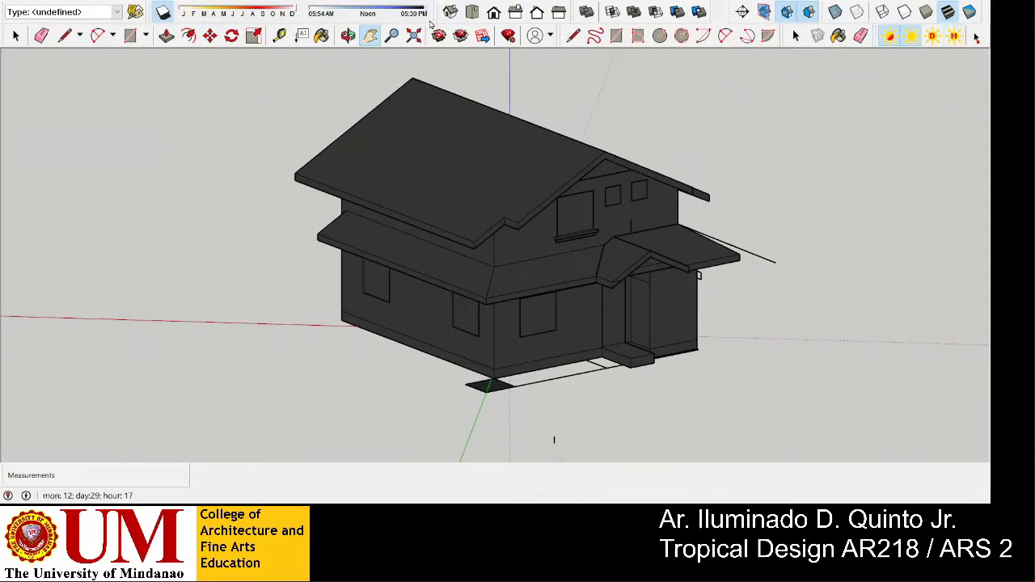
Step: Run the Test Hour shadow animation through the year at 11h and again at 08h
left_click_drag(368, 13, 369, 13)
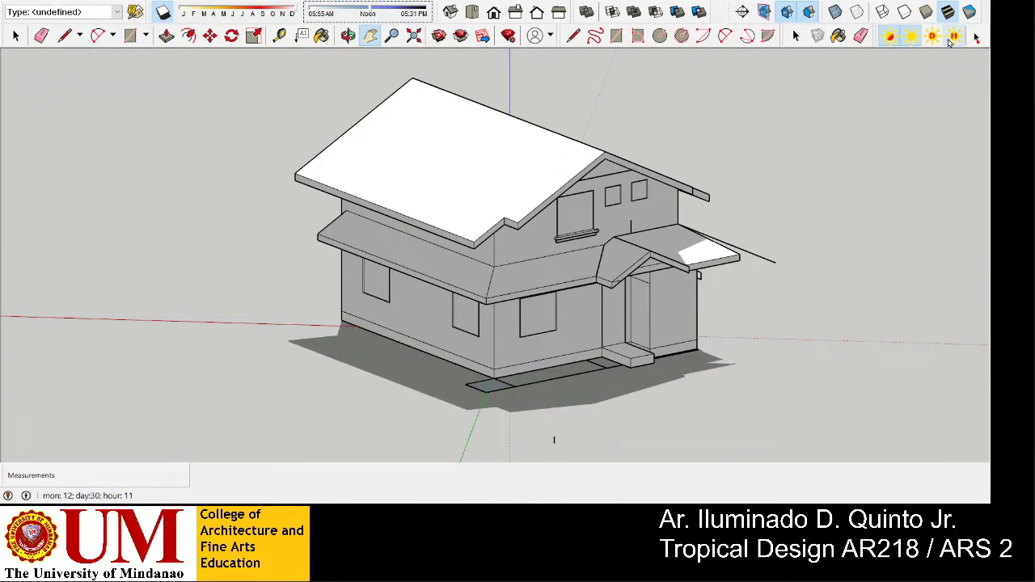
left_click(346, 10)
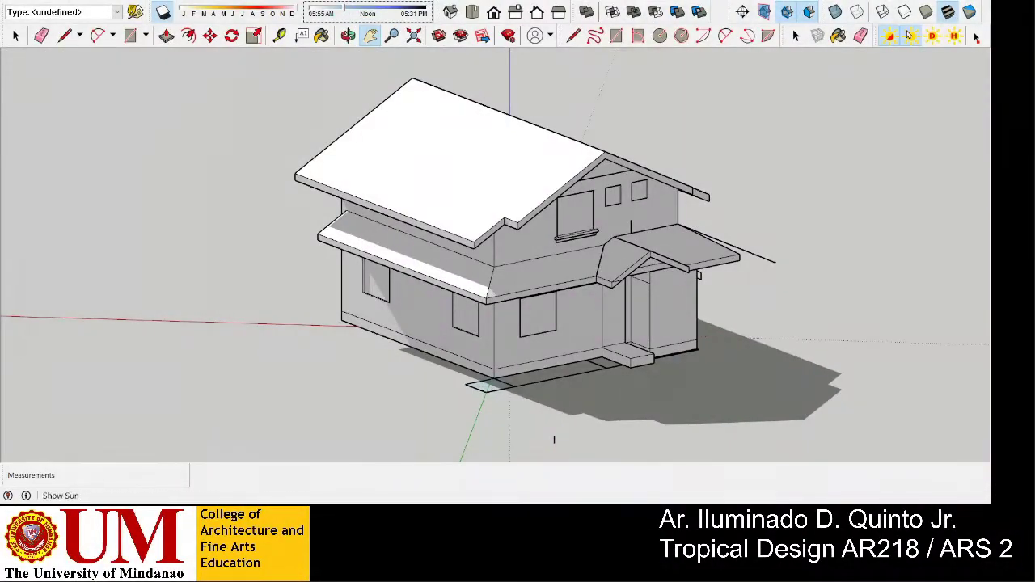
left_click(955, 38)
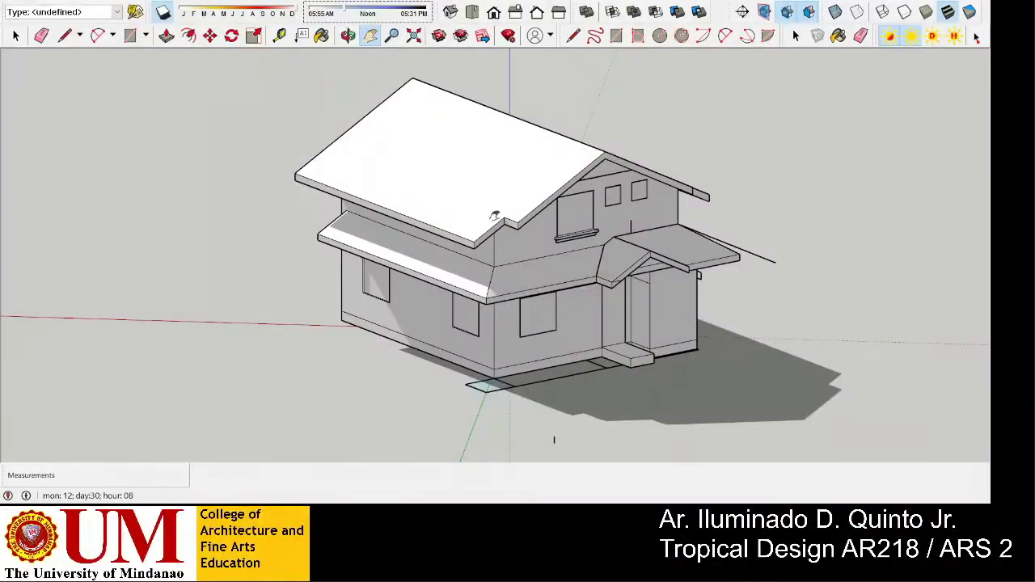
Step: Set the shadow time to mid-afternoon and run the Test Hour animation at 15h
left_click(402, 13)
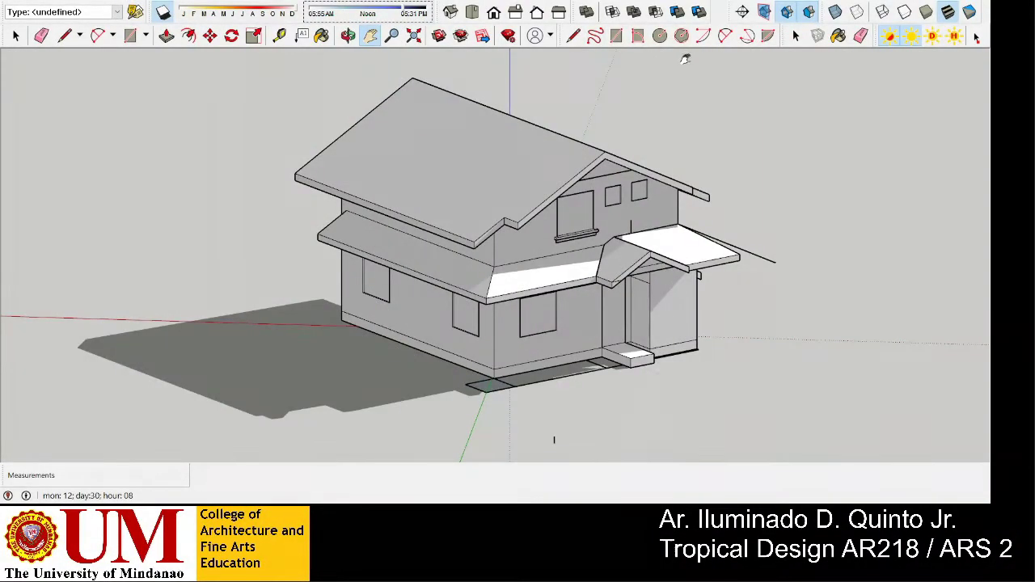
left_click(959, 43)
Step: Set the shadow time to morning and compare the shadows in June, September, December and March, ending with the date in June
left_click_drag(402, 9, 336, 17)
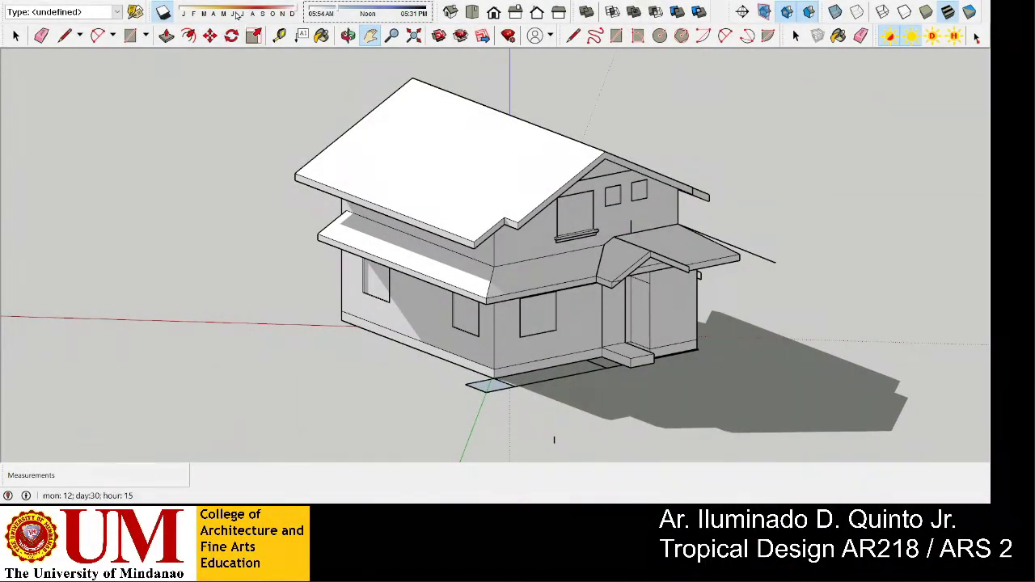
left_click(238, 14)
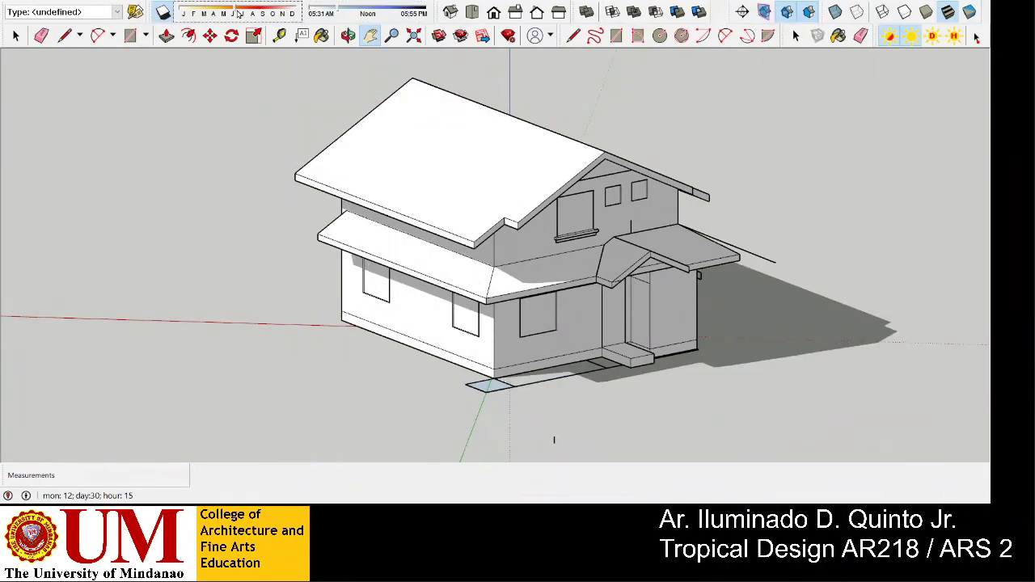
left_click_drag(237, 14, 240, 14)
left_click_drag(291, 12, 268, 13)
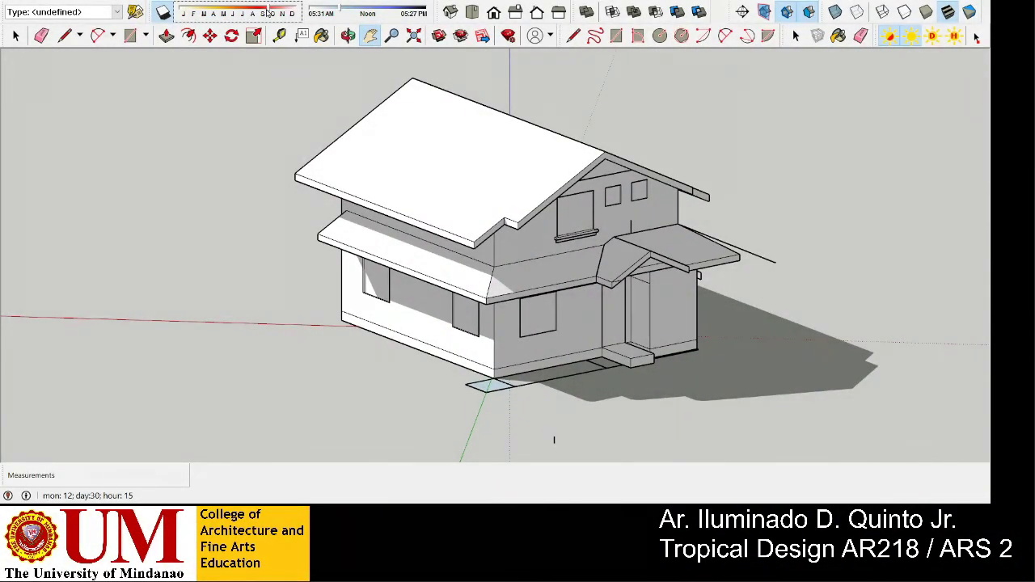
left_click_drag(295, 13, 293, 13)
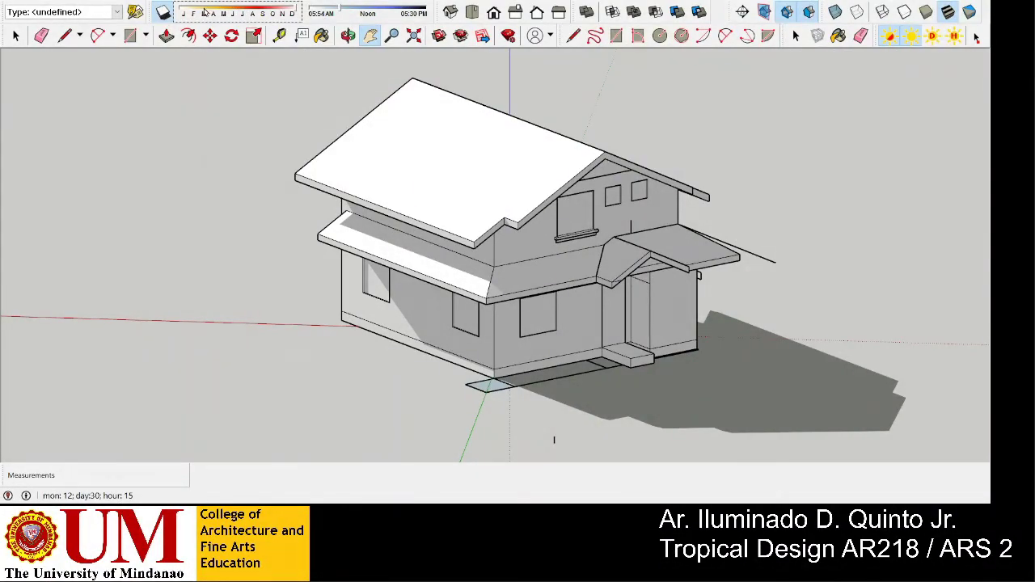
left_click(206, 11)
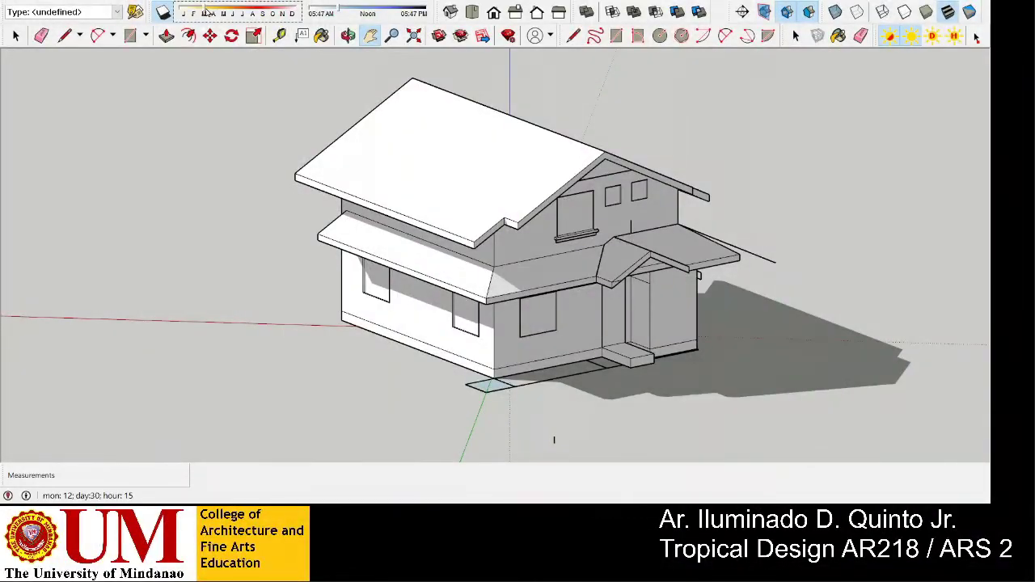
left_click(237, 12)
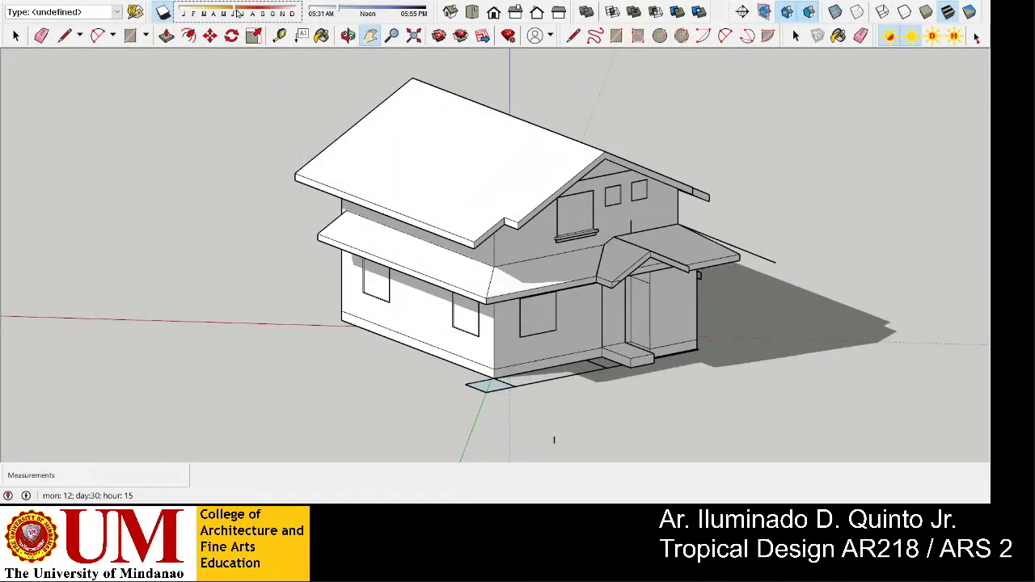